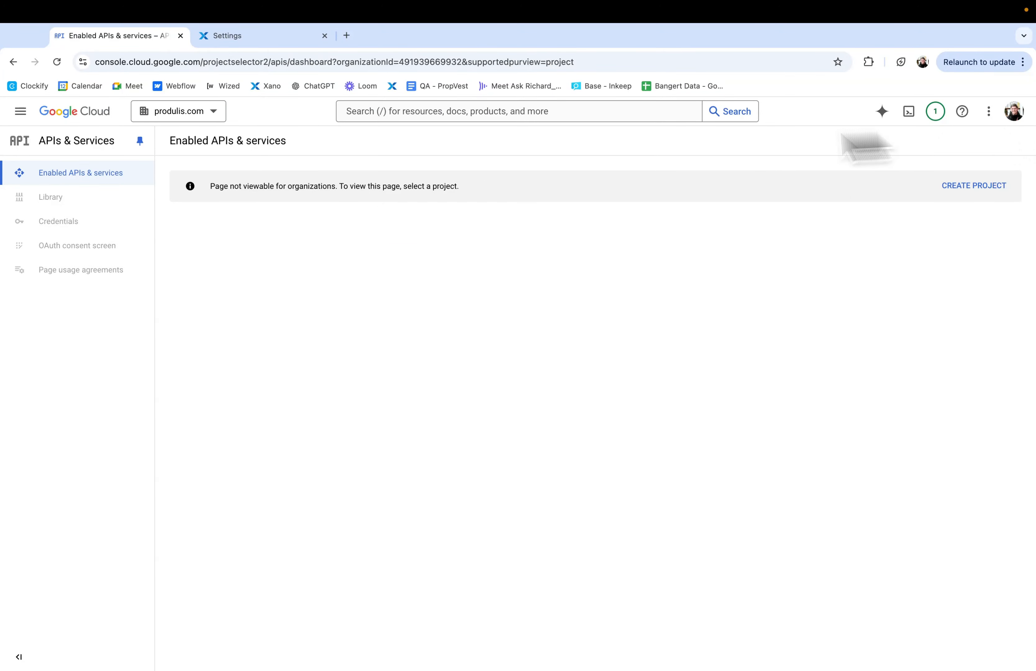
Step: Create a new project named Test under the produlis.com organization and location
left_click(181, 114)
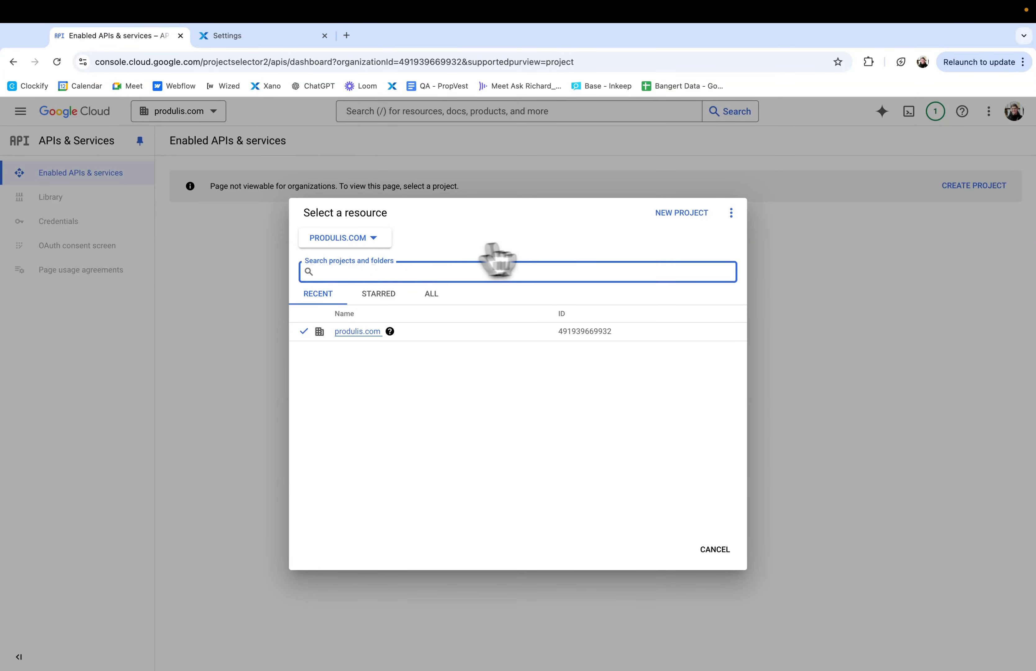
left_click(681, 213)
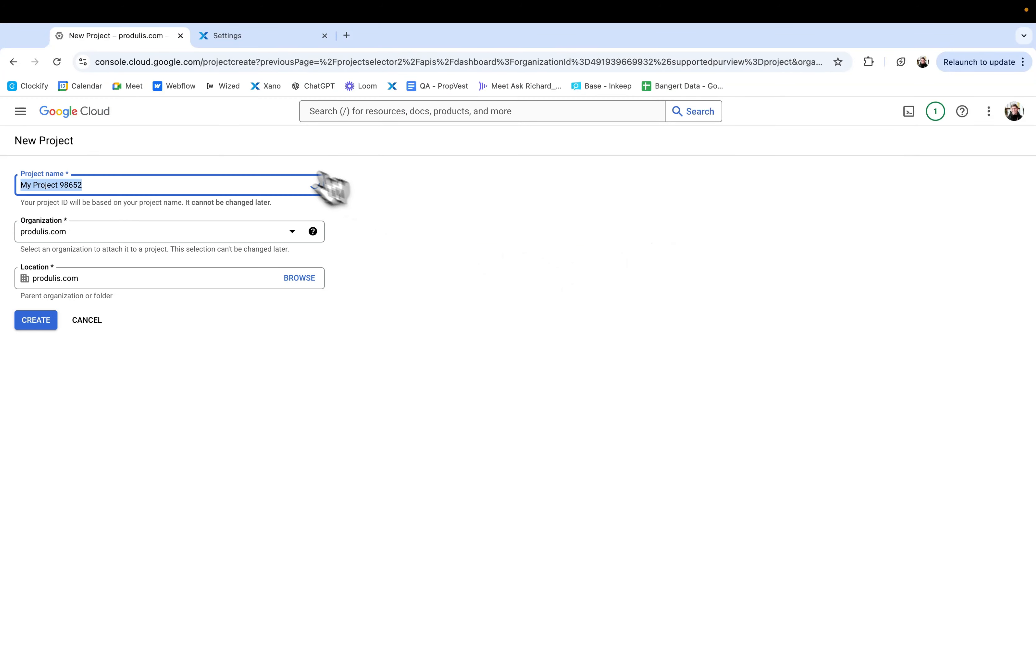
type("Test")
left_click(161, 201)
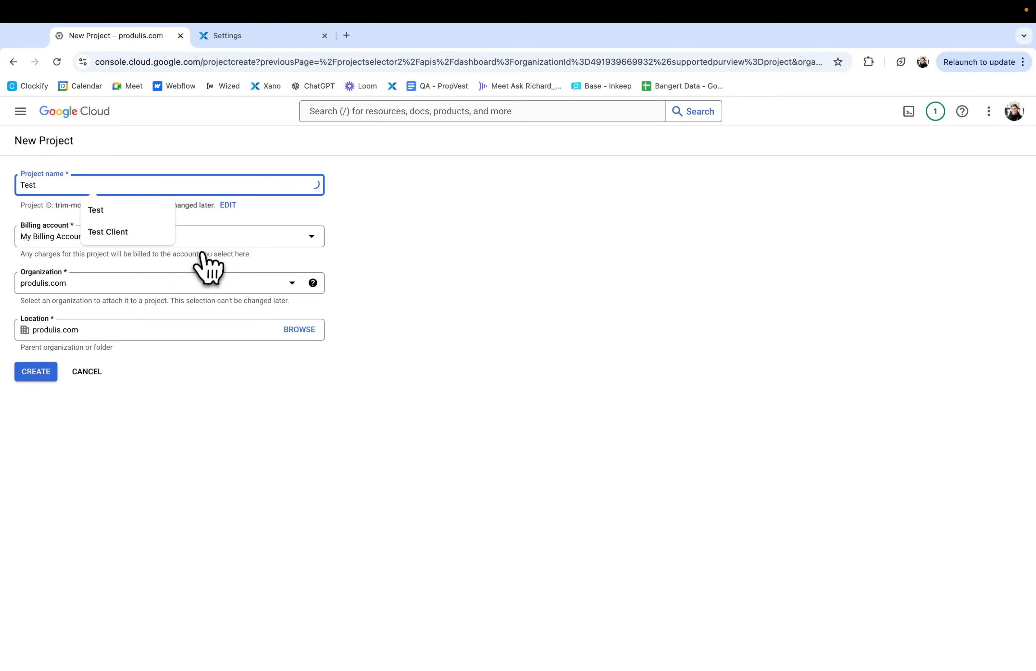
left_click(82, 290)
left_click(66, 316)
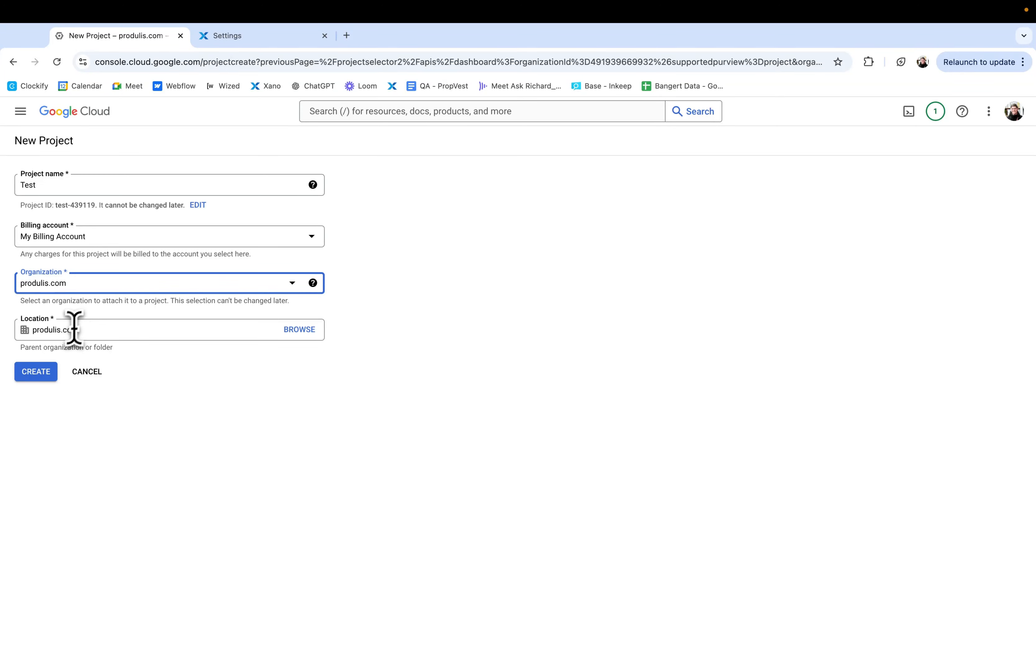
double_click(86, 327)
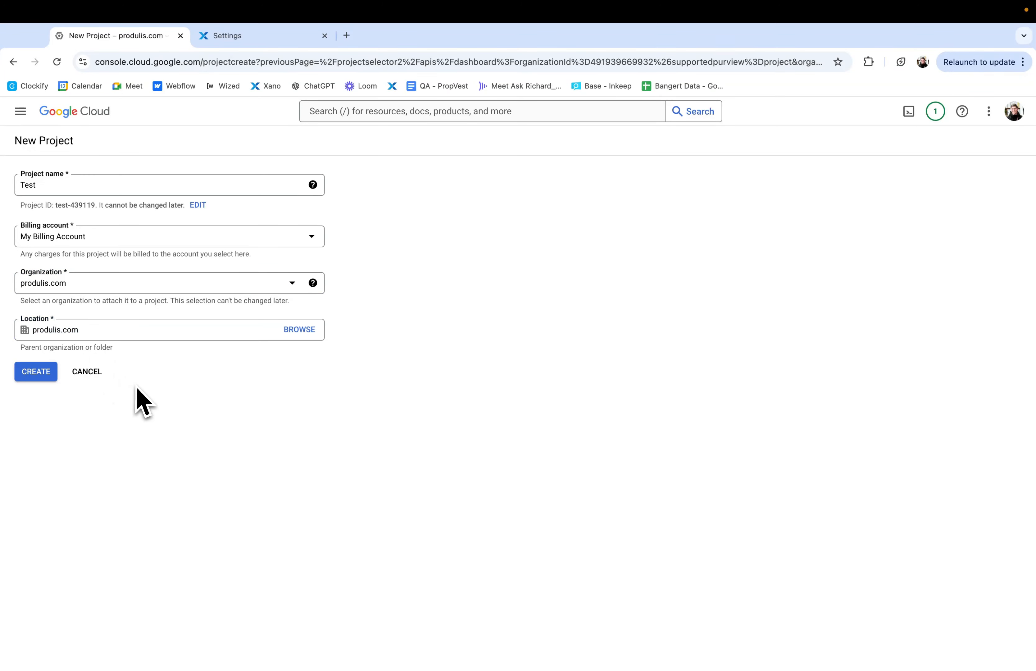
left_click(30, 374)
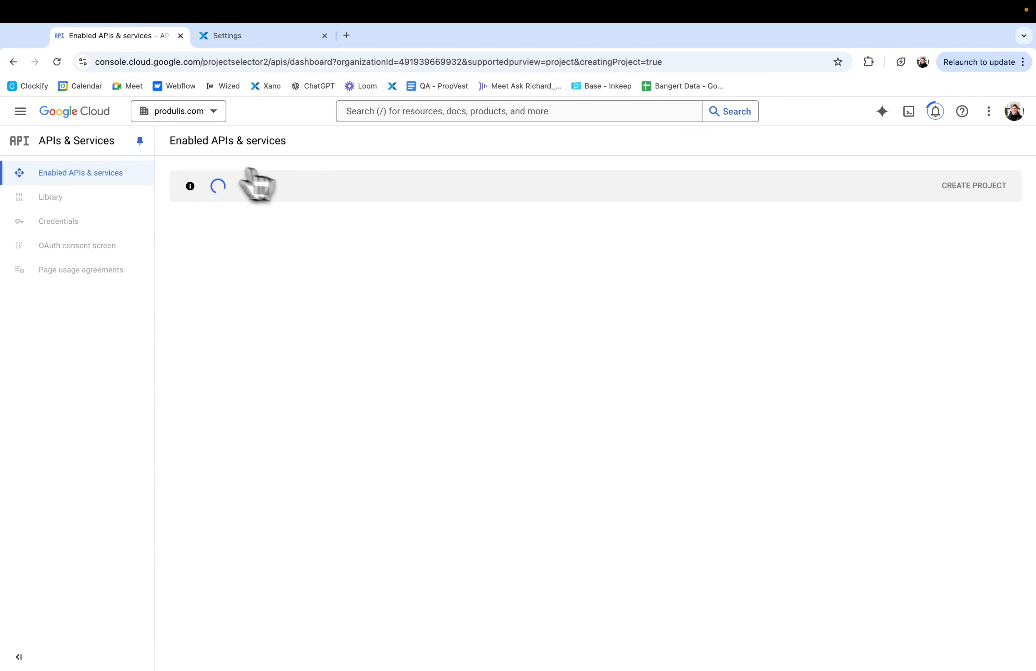
Step: Switch to the Test project and open its credentials page
left_click(203, 116)
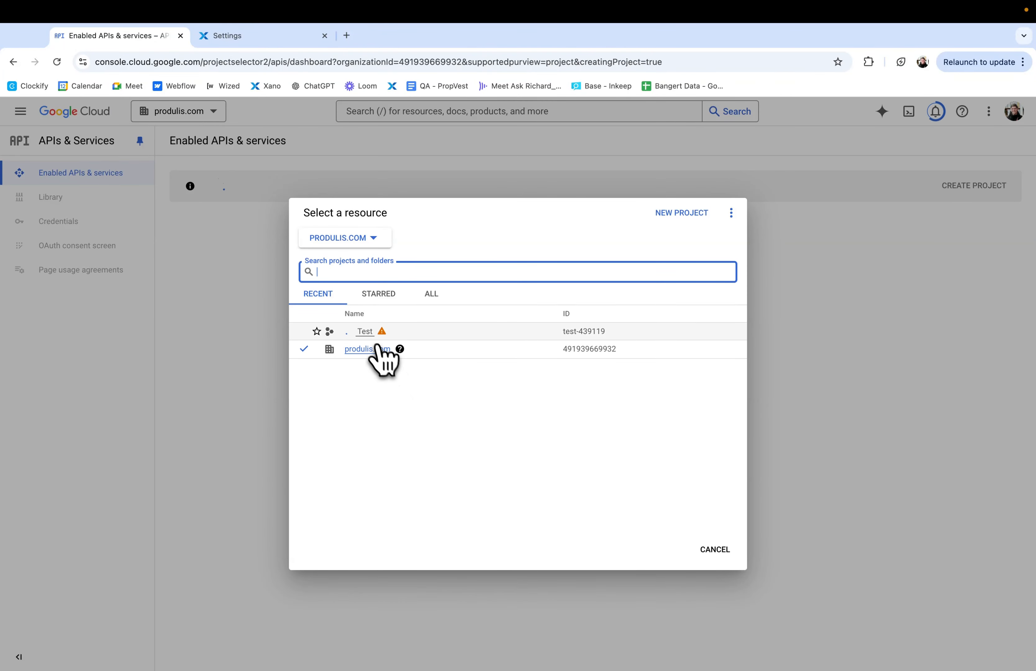
left_click(365, 332)
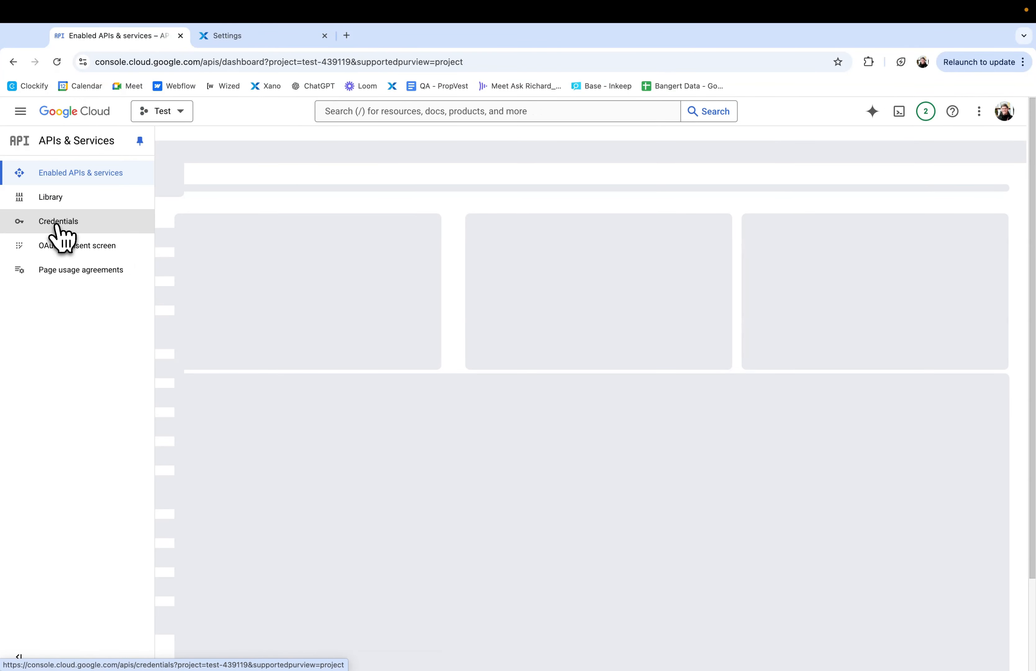
left_click(56, 222)
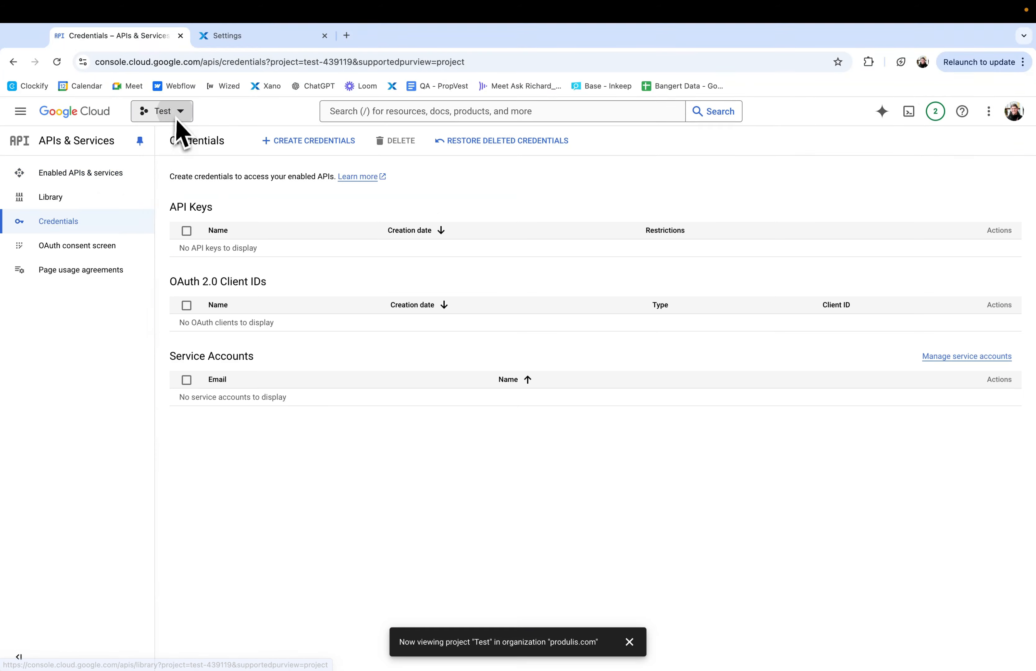
left_click(177, 114)
left_click(179, 117)
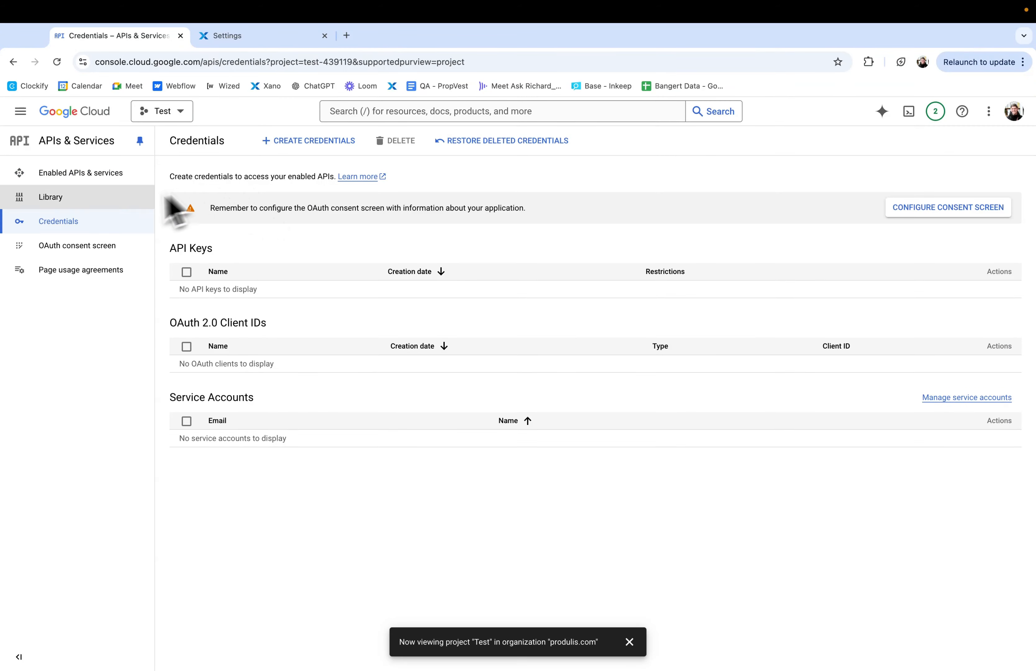
Step: Start creating an OAuth client ID and go to the required consent screen configuration
left_click(316, 147)
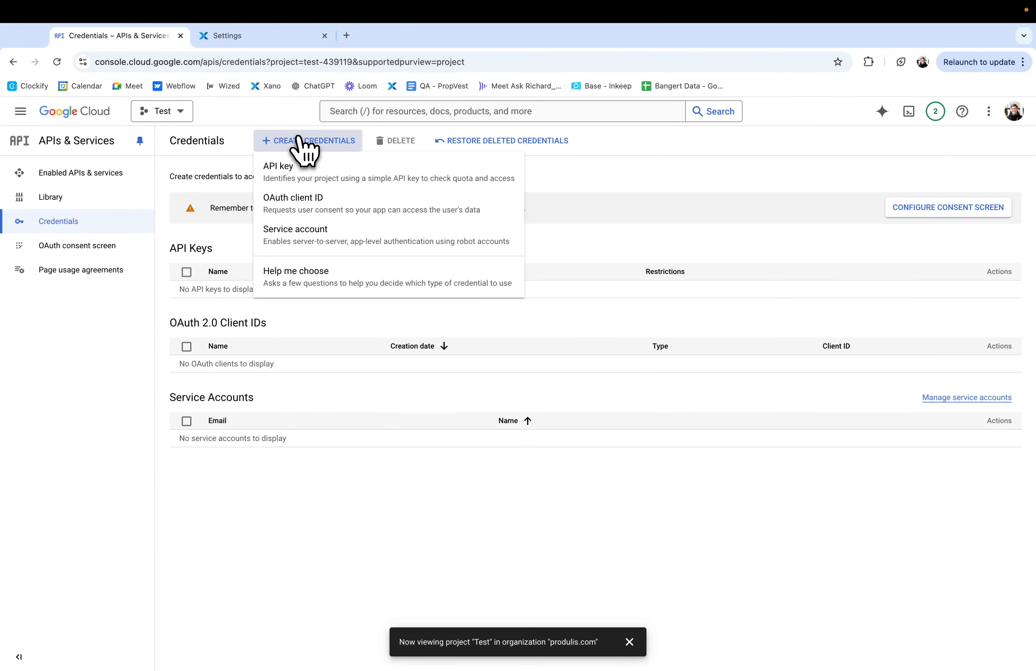
left_click(314, 208)
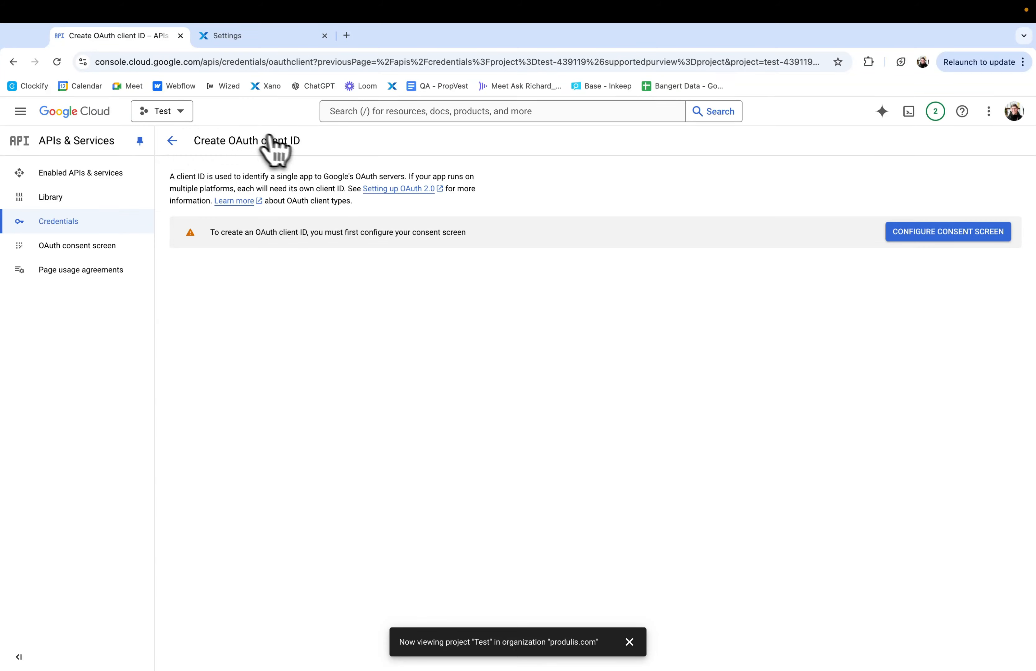
left_click(966, 236)
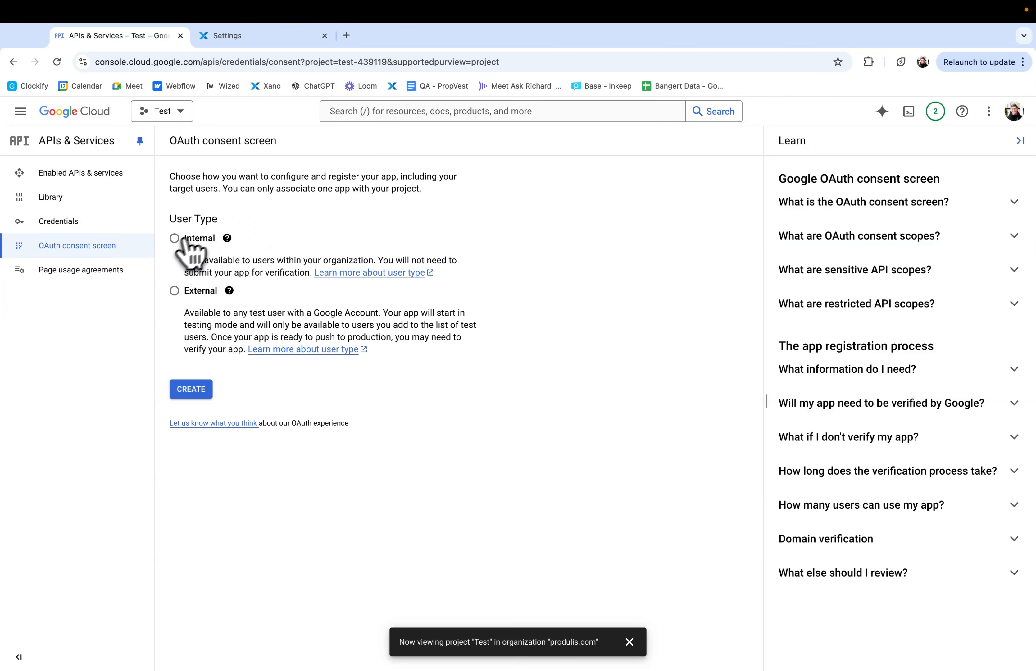
Step: Set the consent screen's user type to External and create the app registration
left_click_drag(180, 217, 201, 225)
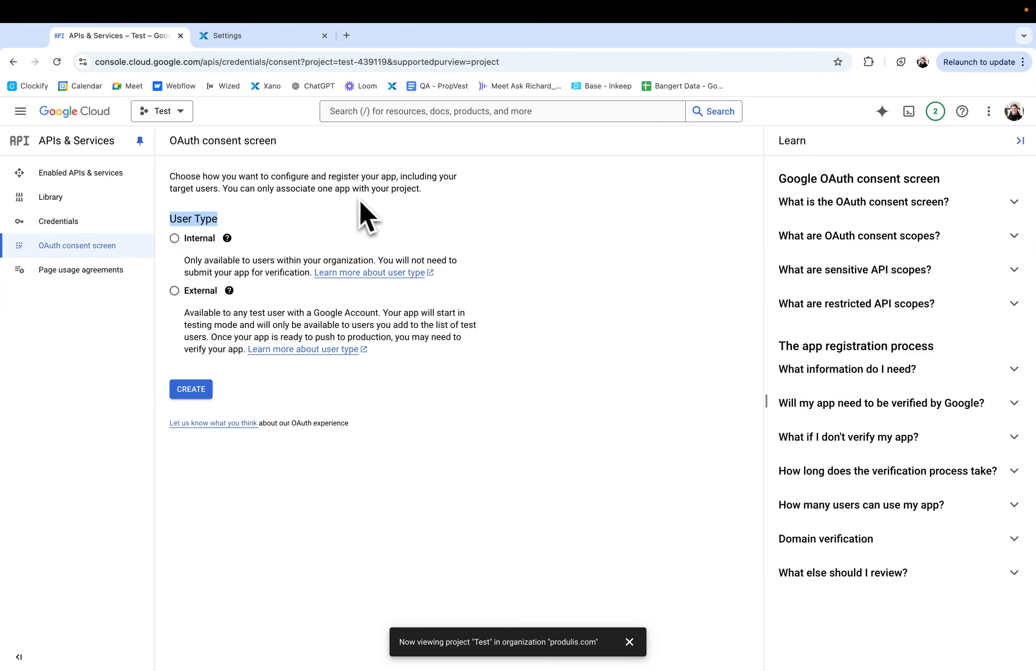
left_click(198, 251)
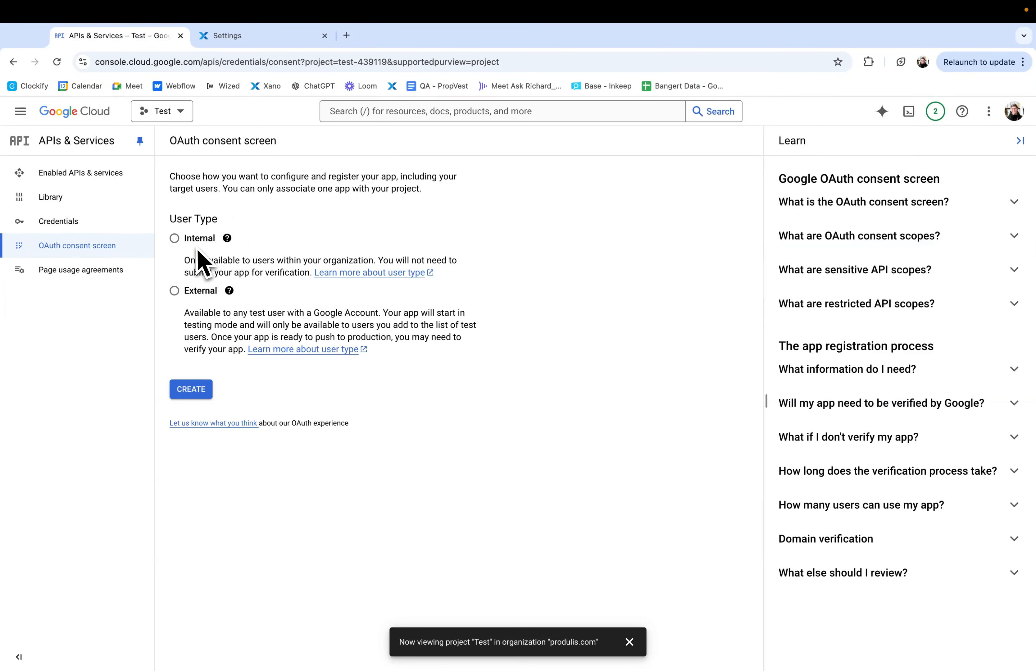
double_click(200, 291)
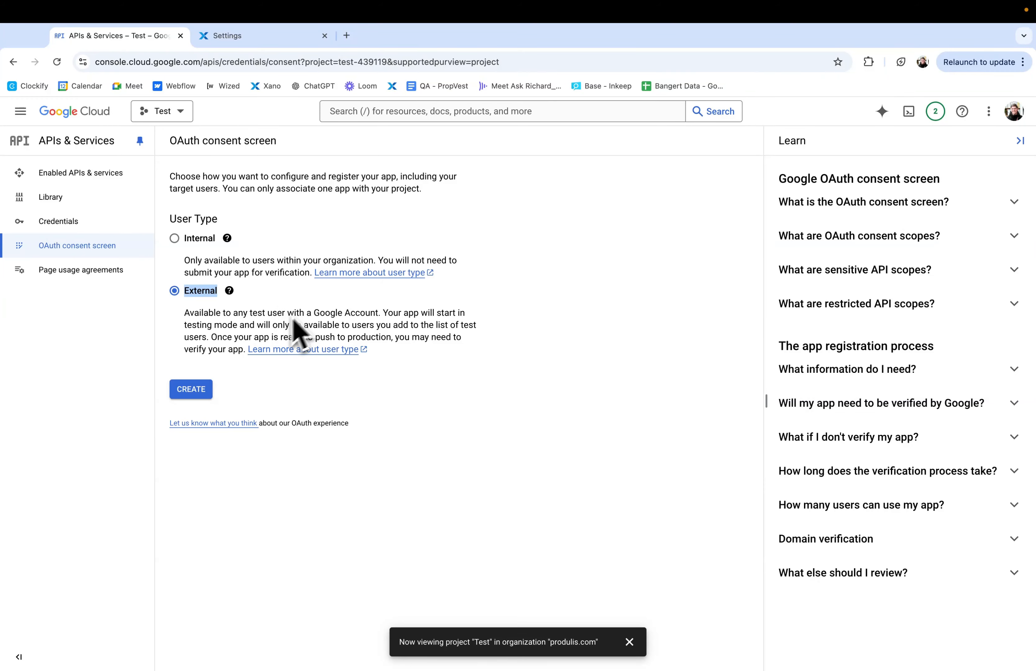
left_click(202, 389)
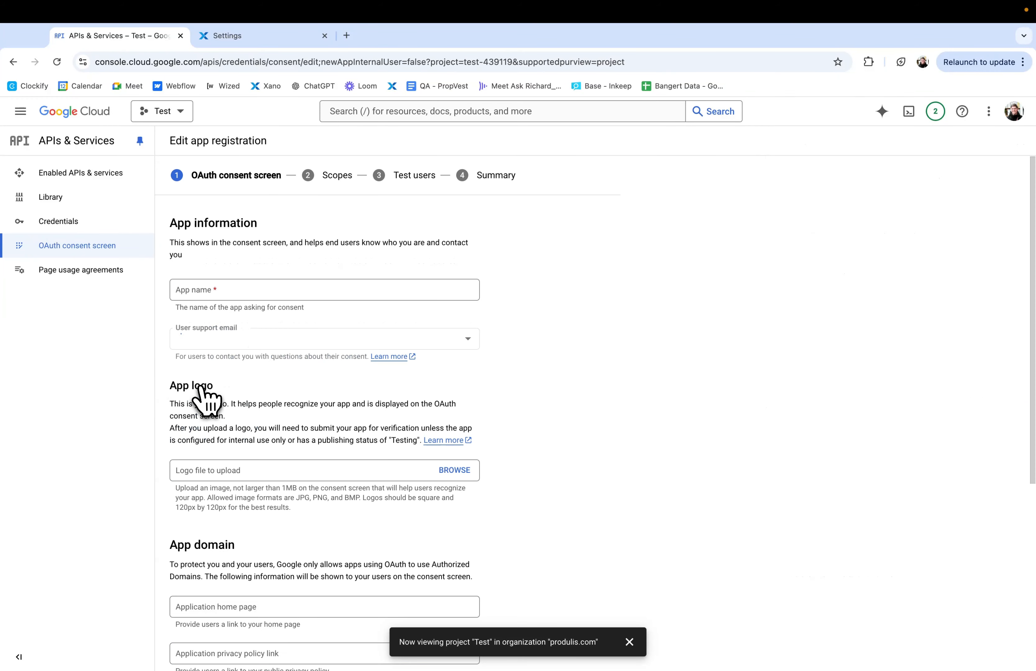
Step: Enter Test as the app name and choose the user support email
left_click(215, 292)
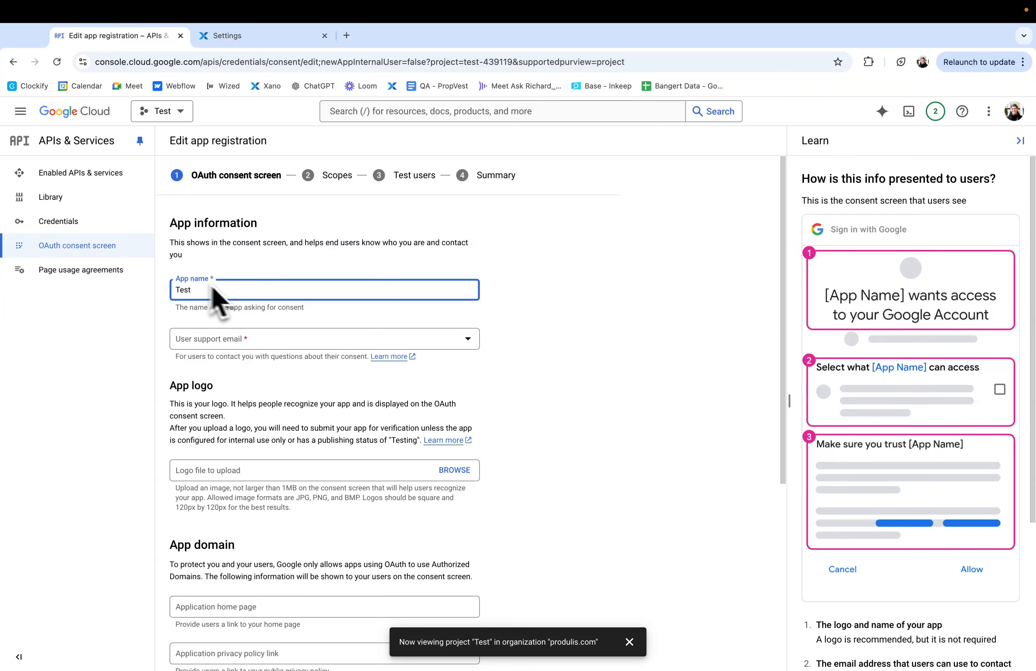
left_click(215, 342)
left_click(247, 353)
Step: Fill in the developer contact email address and save the consent screen's app information
scroll(249, 362, "down", 6)
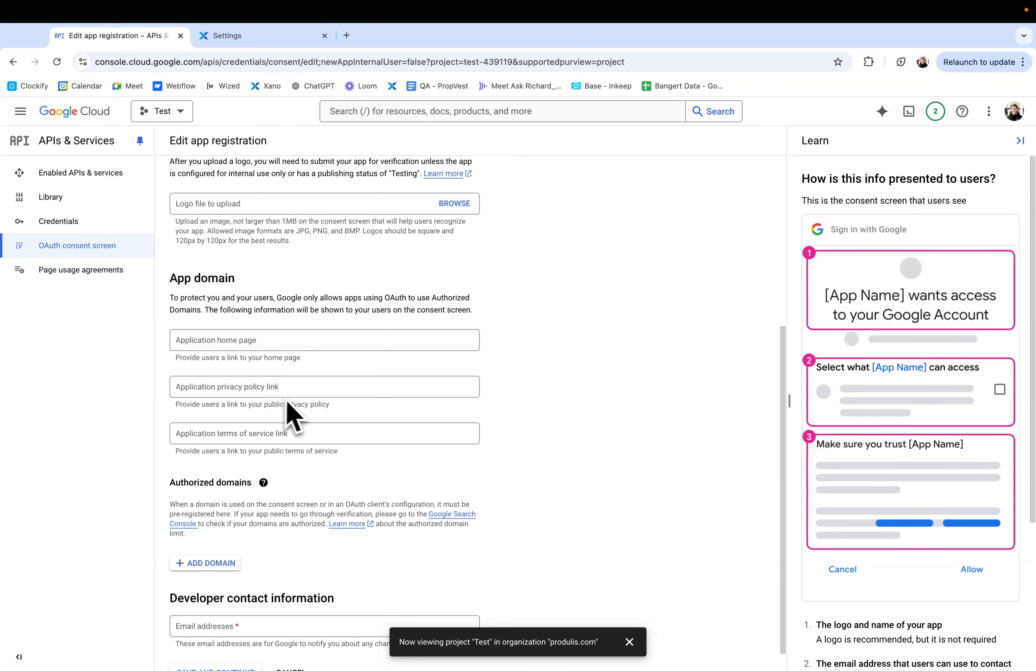
scroll(303, 453, "down", 1)
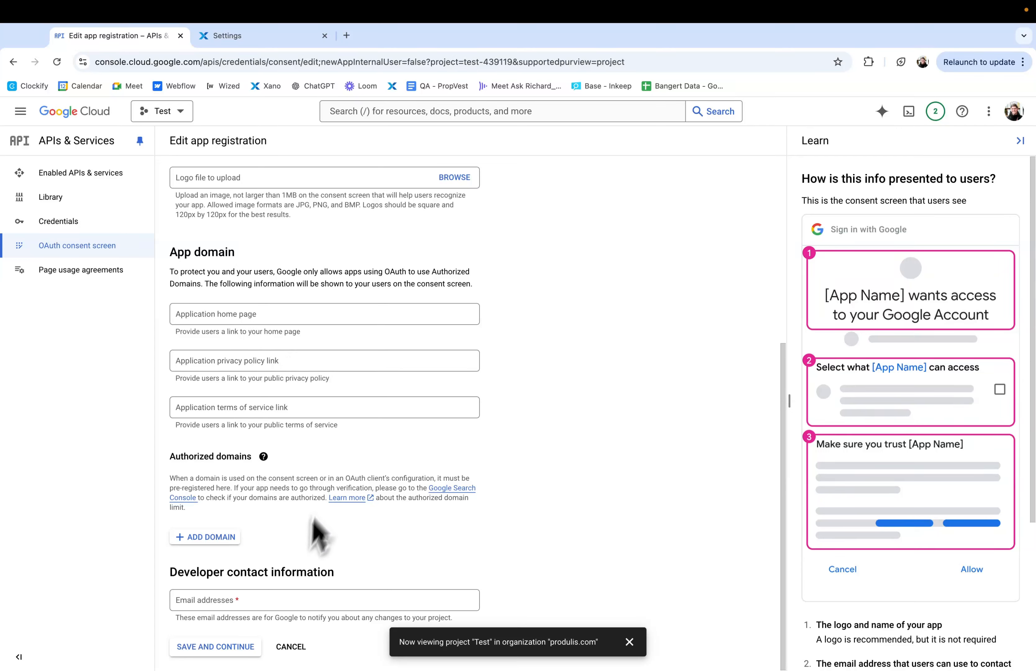
left_click(254, 599)
left_click(281, 625)
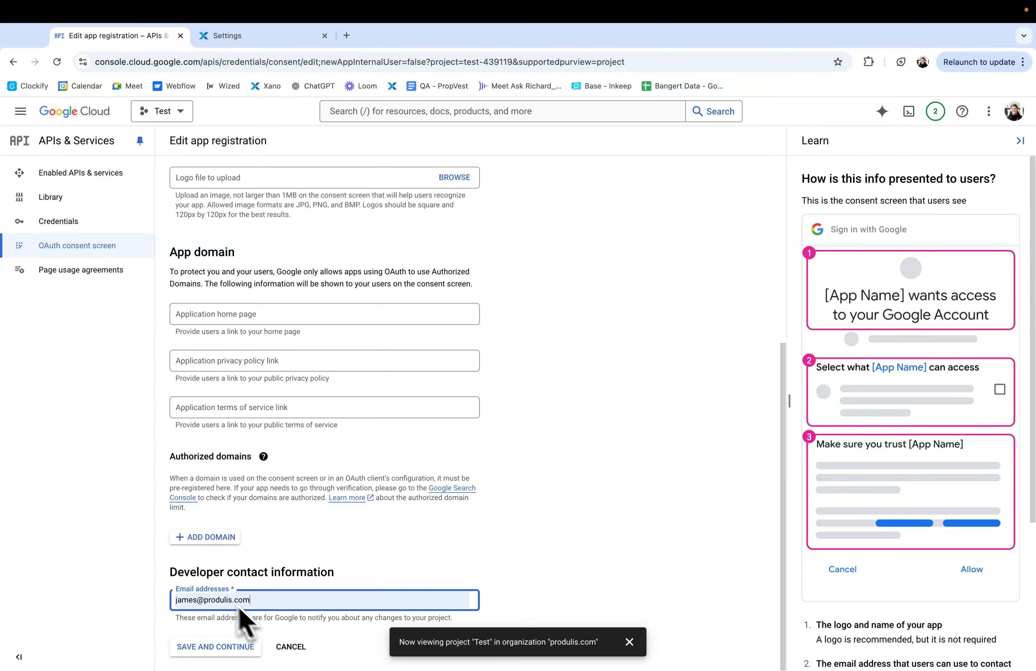
left_click(250, 646)
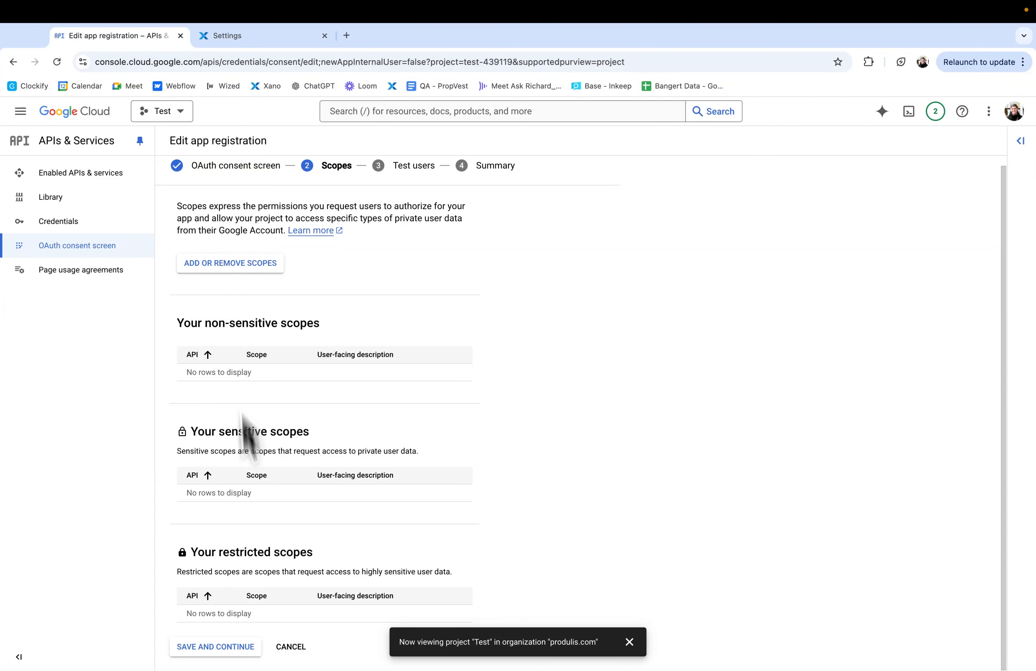
Step: Continue past the scopes without adding any, add the test user's email, and save the test users
left_click(224, 647)
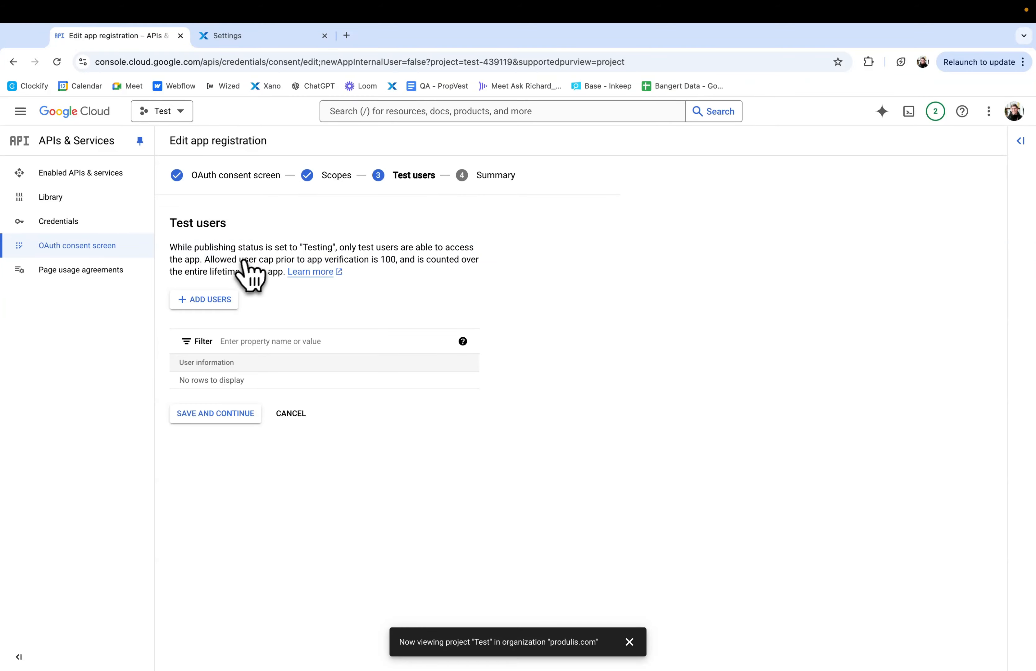
left_click(216, 300)
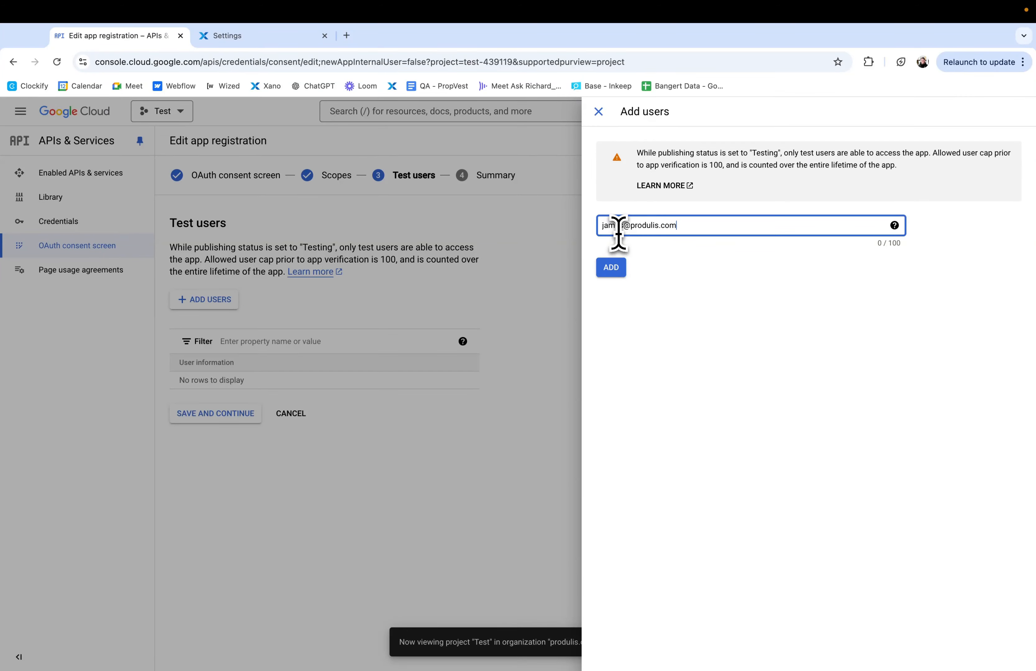
left_click(623, 275)
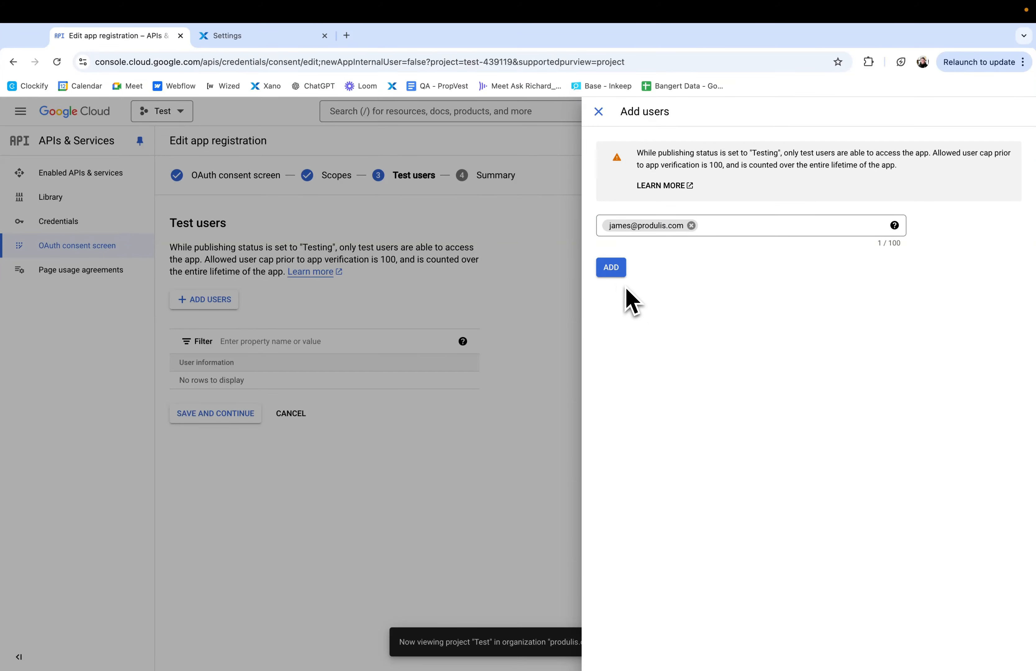
left_click(623, 269)
left_click(221, 418)
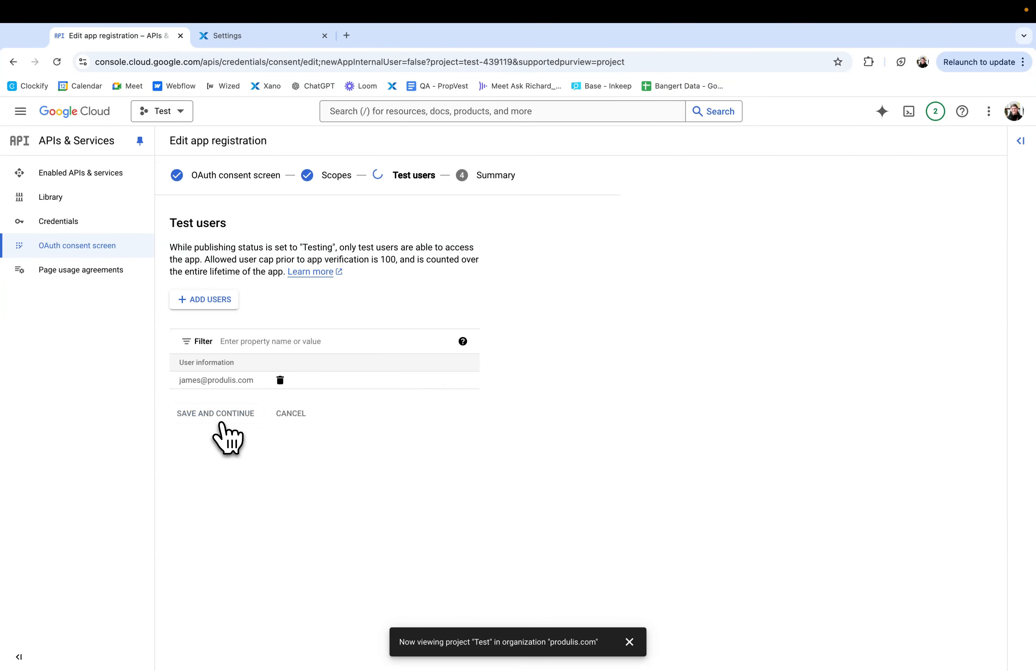
Step: Start a new OAuth client ID from the credentials page with application type Web application and the name Test
left_click(69, 223)
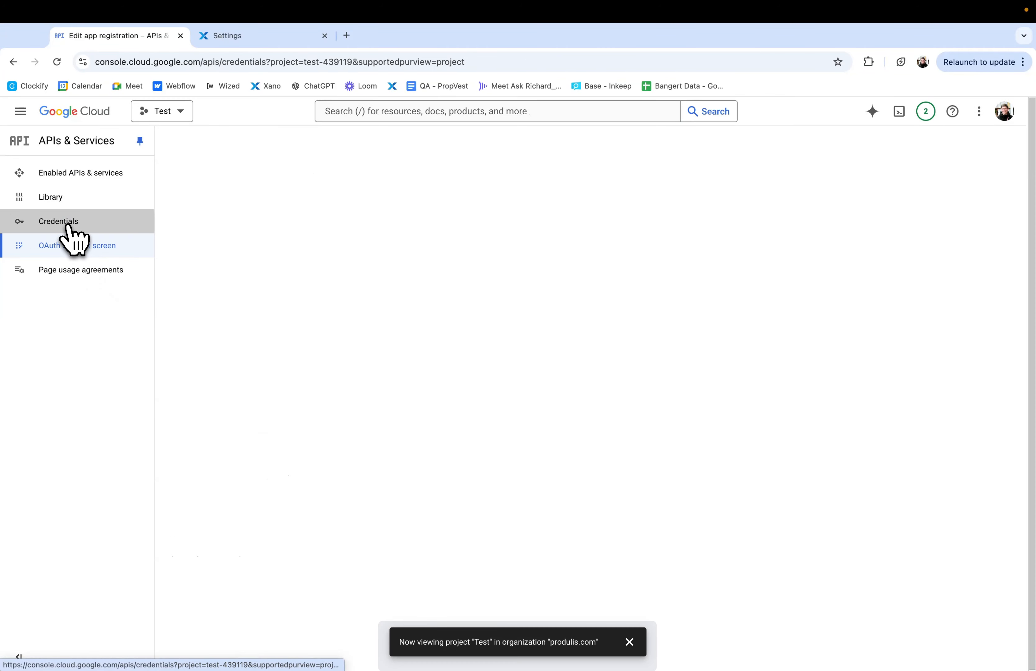
left_click(315, 140)
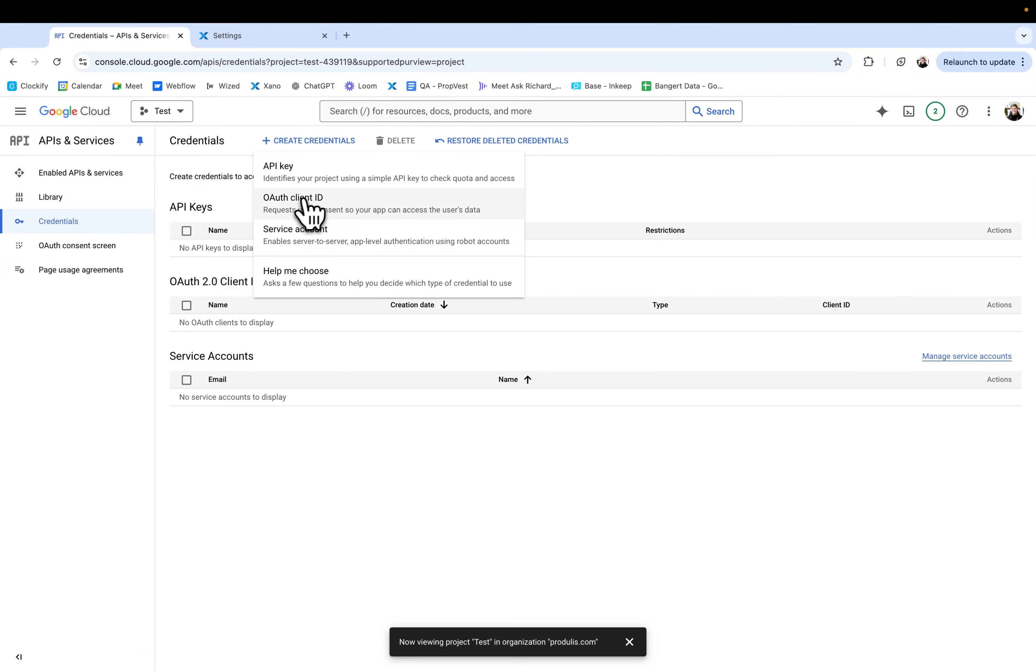
left_click(315, 206)
left_click(329, 233)
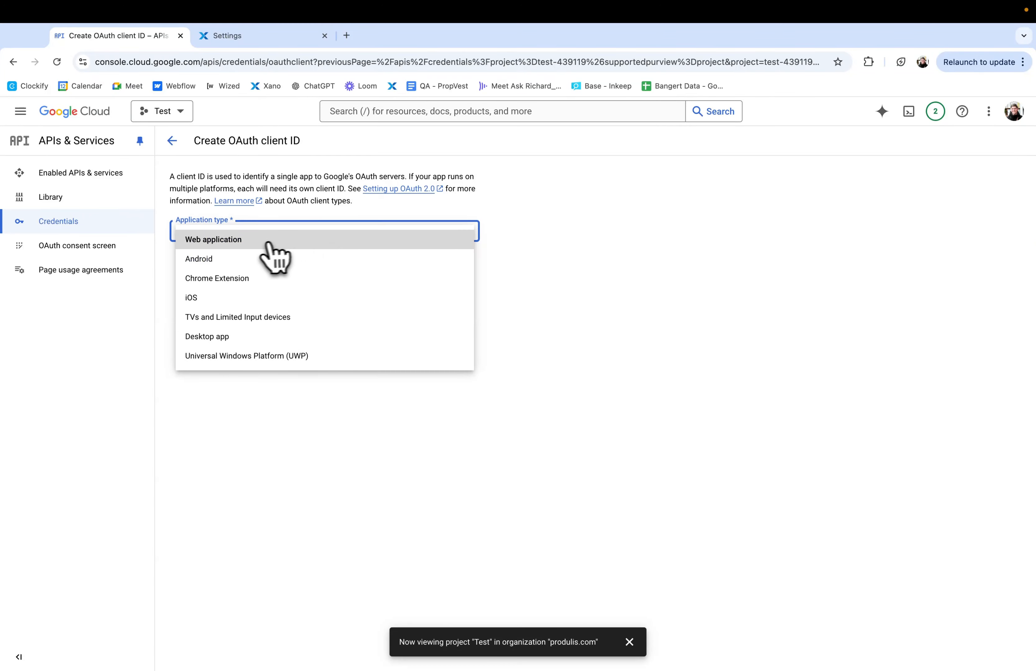
left_click(250, 239)
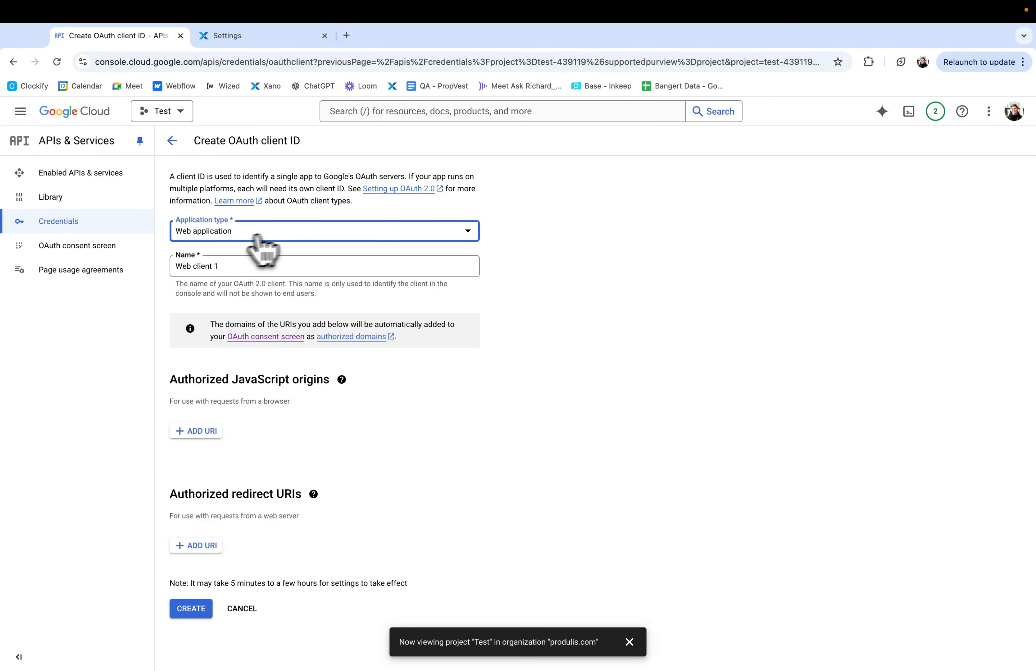
left_click(240, 240)
left_click(242, 243)
left_click(218, 266)
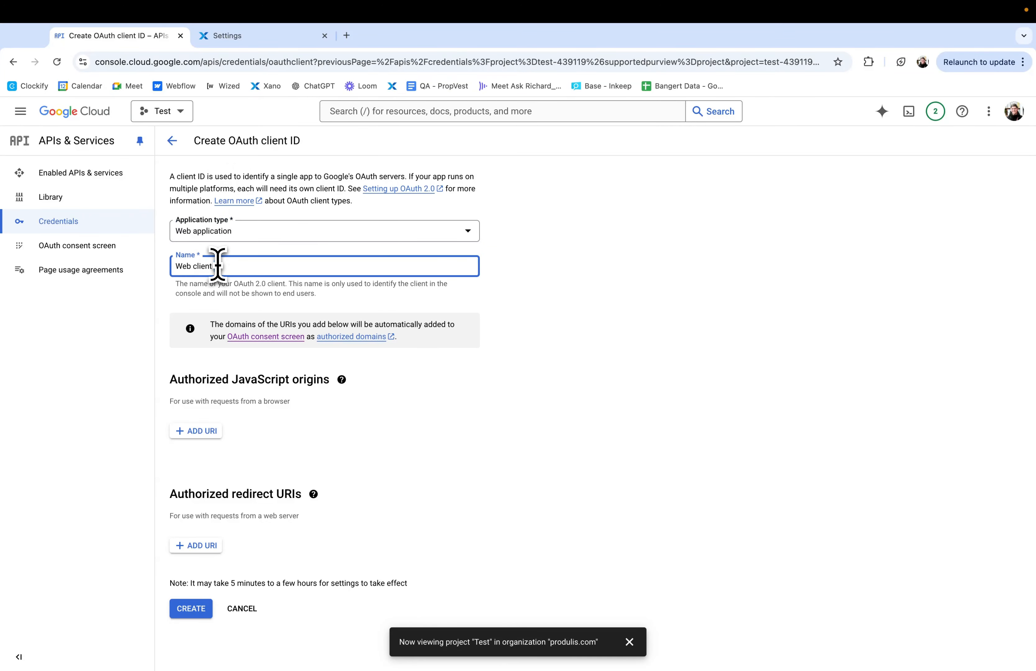
left_click(201, 294)
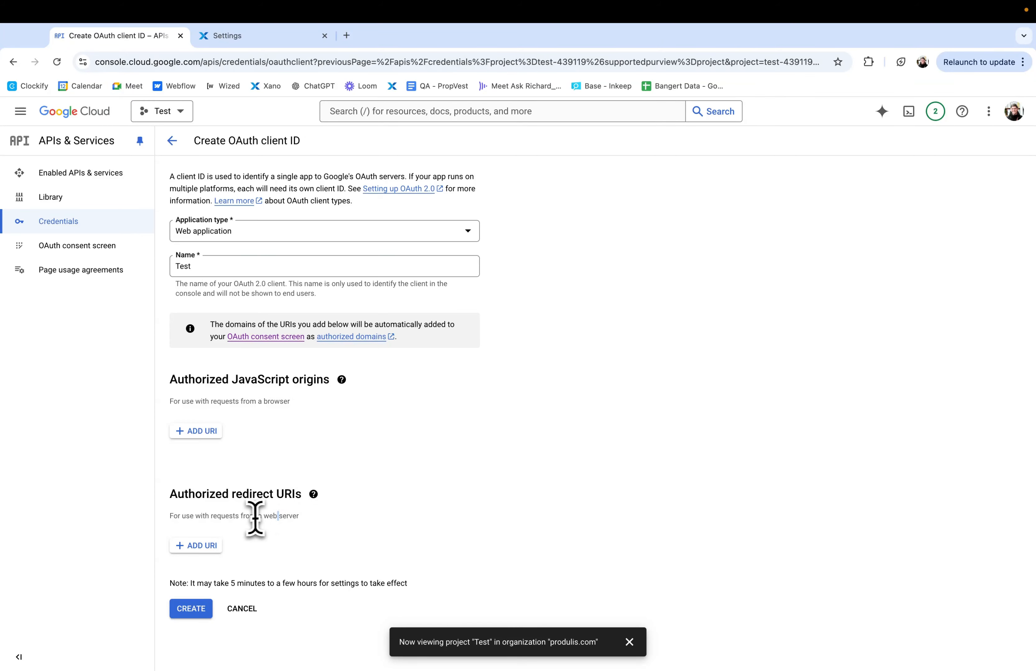
left_click_drag(298, 516, 174, 516)
left_click(244, 40)
left_click(132, 37)
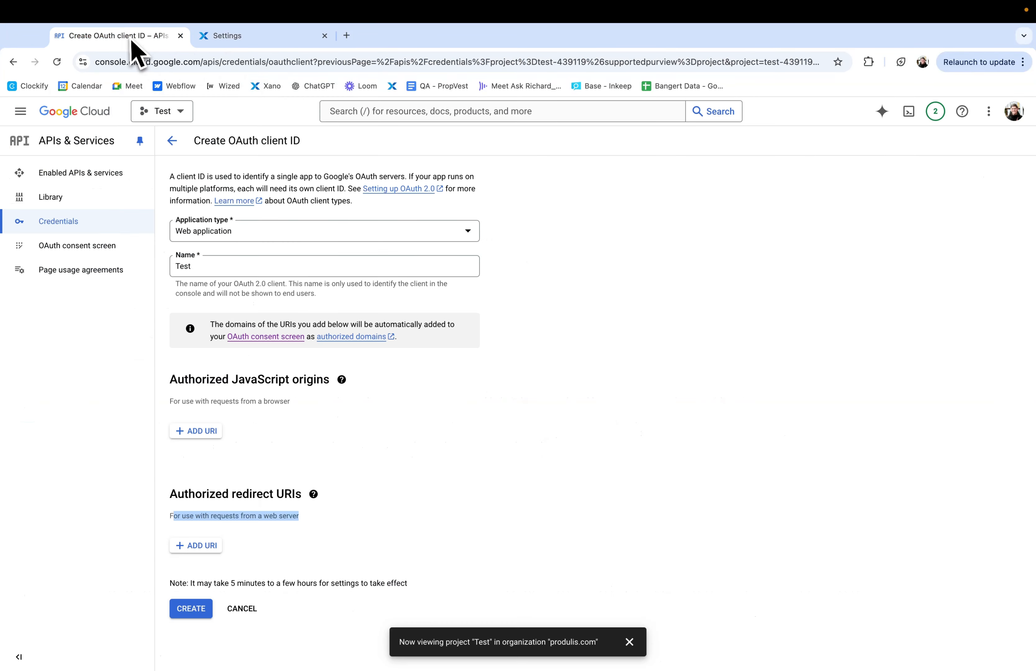
left_click(187, 543)
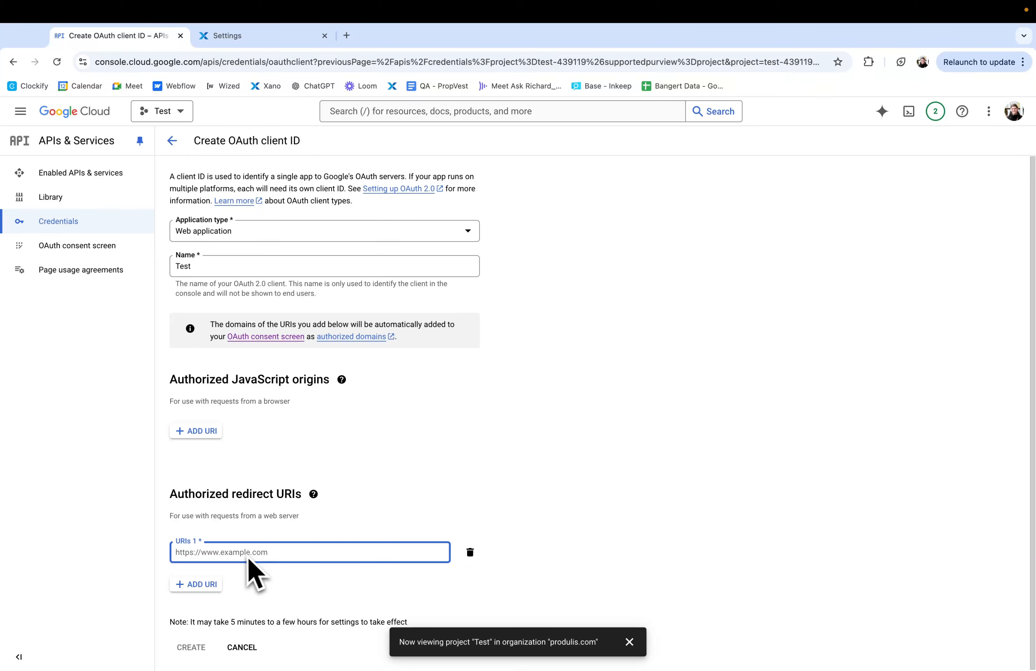
type("ht")
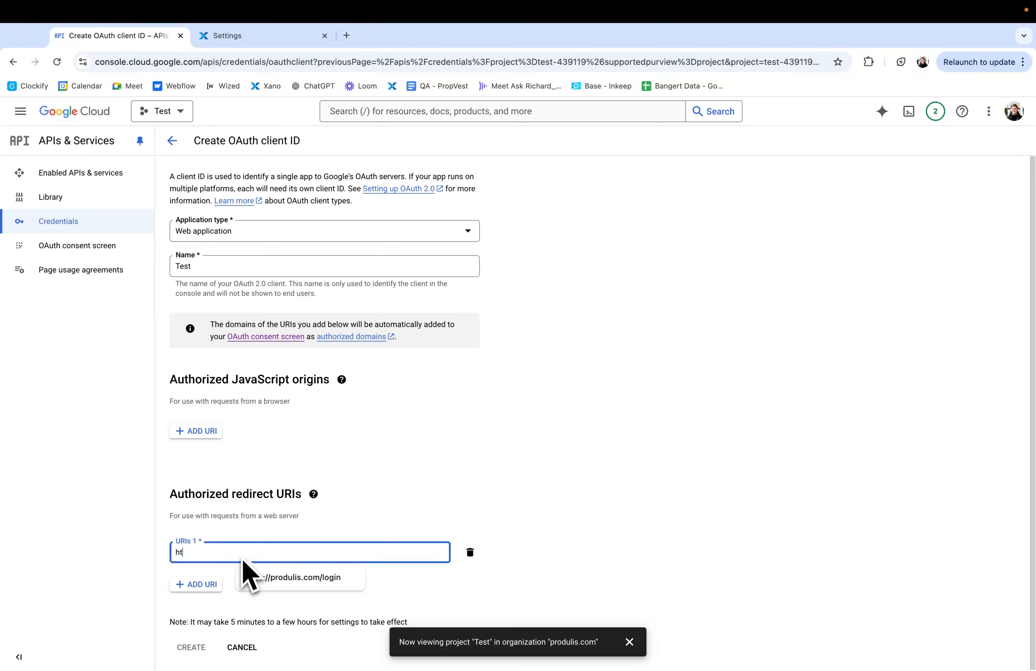
type("tps://produlis.com/login")
left_click(270, 576)
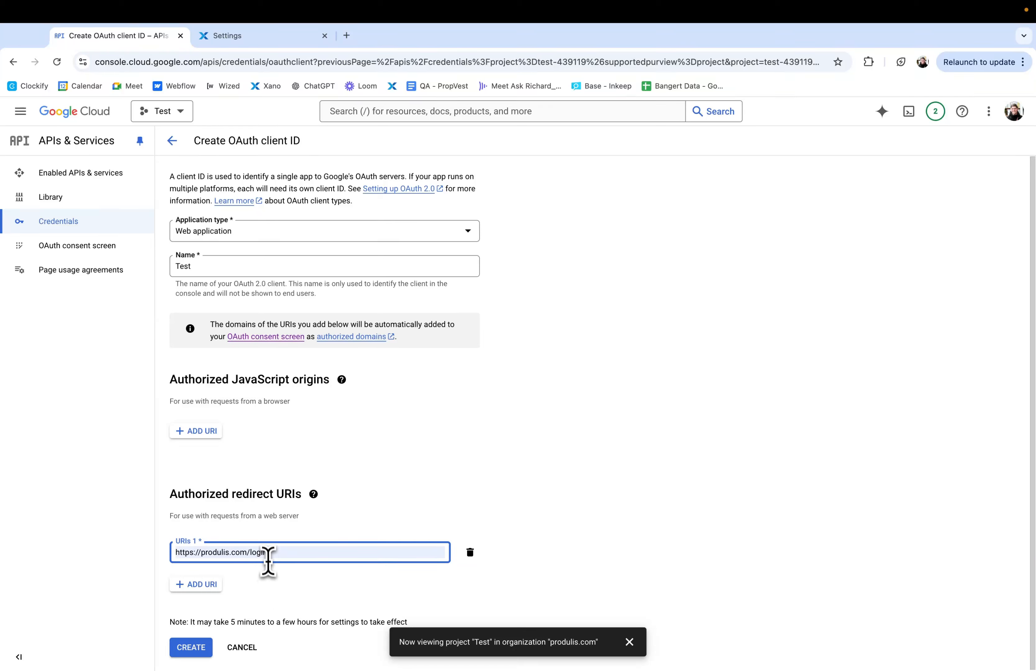
left_click(205, 585)
triple_click(226, 551)
key("ctrl+c")
left_click(209, 580)
key("ctrl+v")
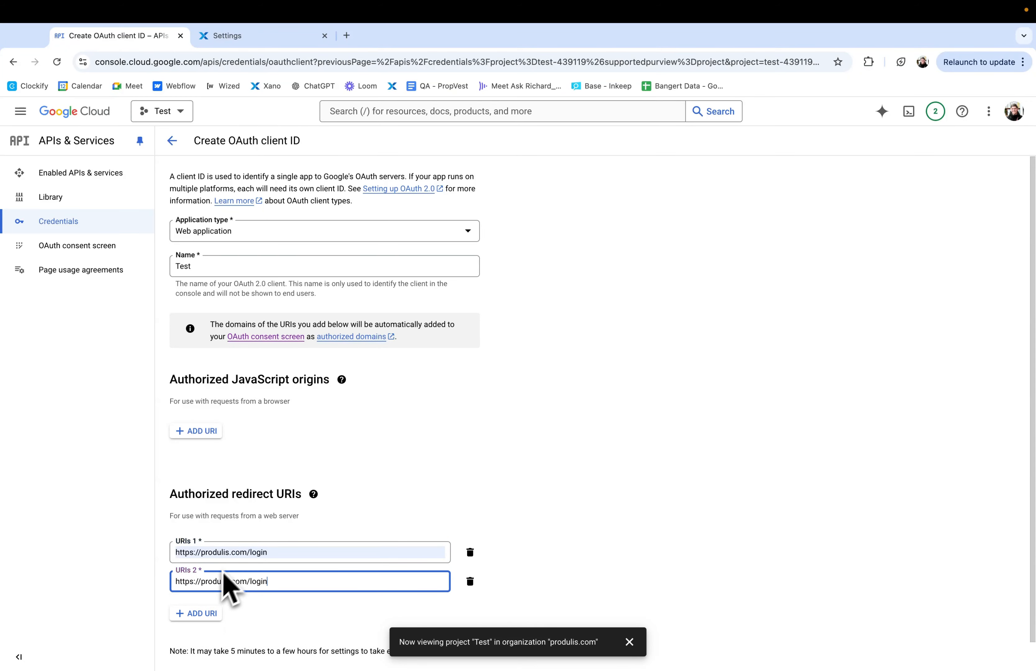
type("sign-up")
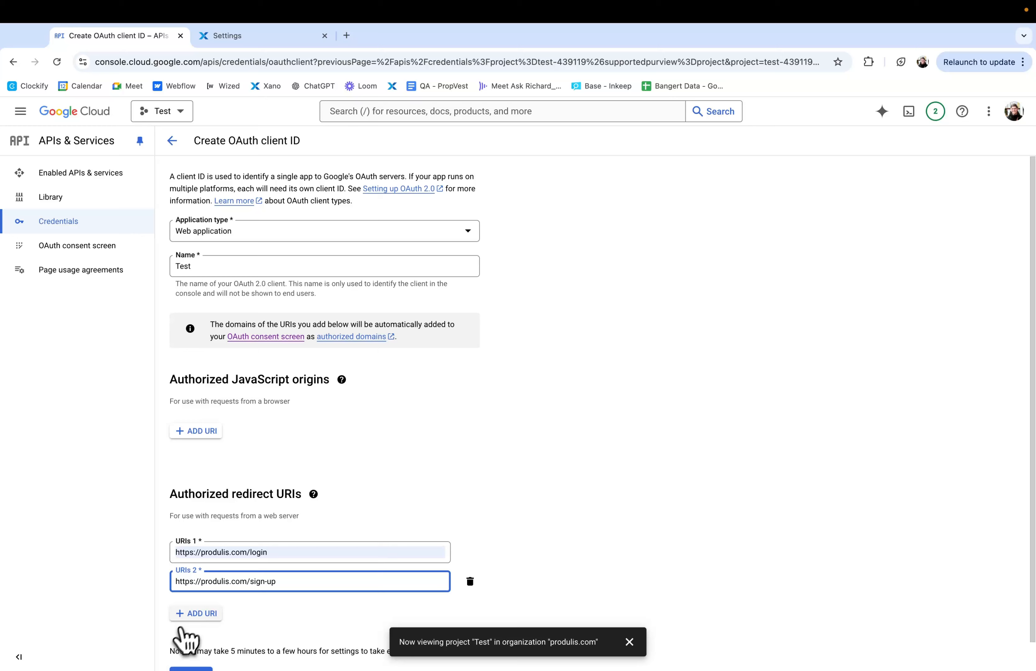
left_click(191, 614)
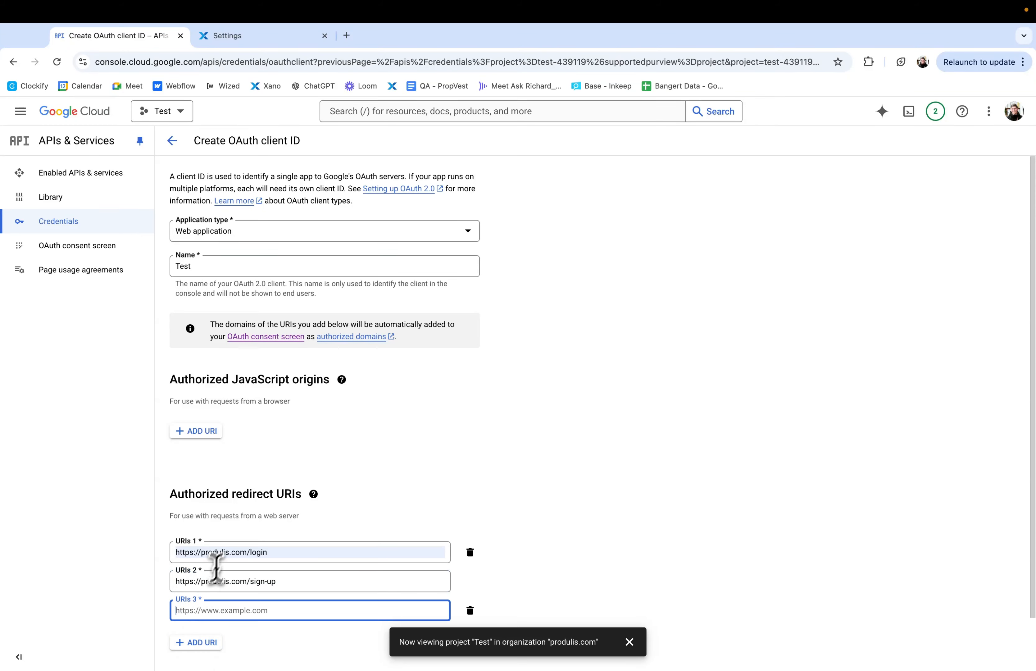
triple_click(226, 552)
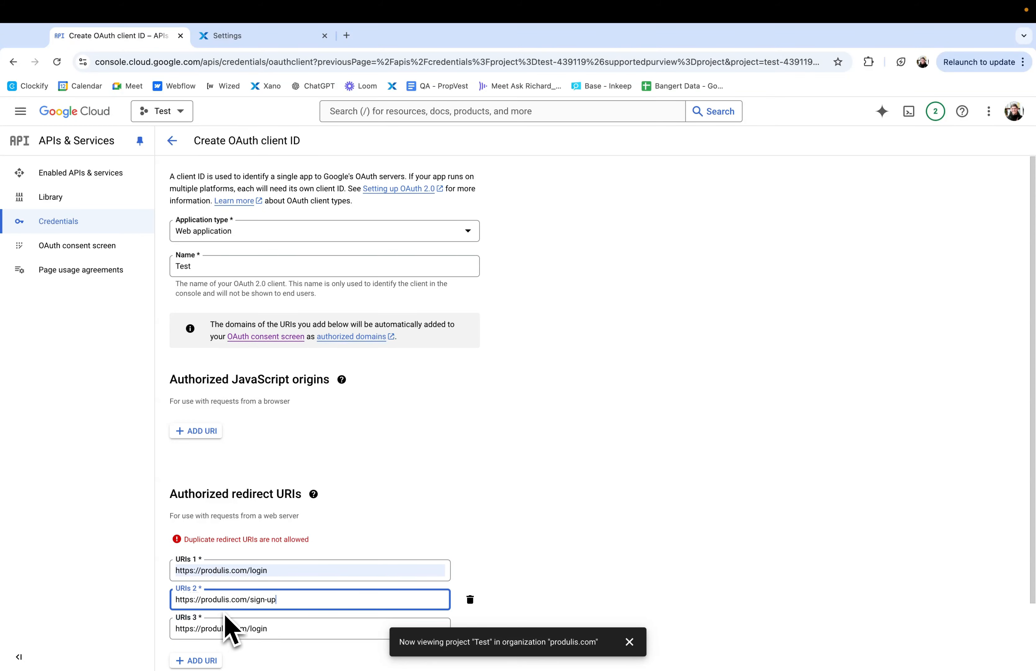
double_click(220, 632)
double_click(237, 628)
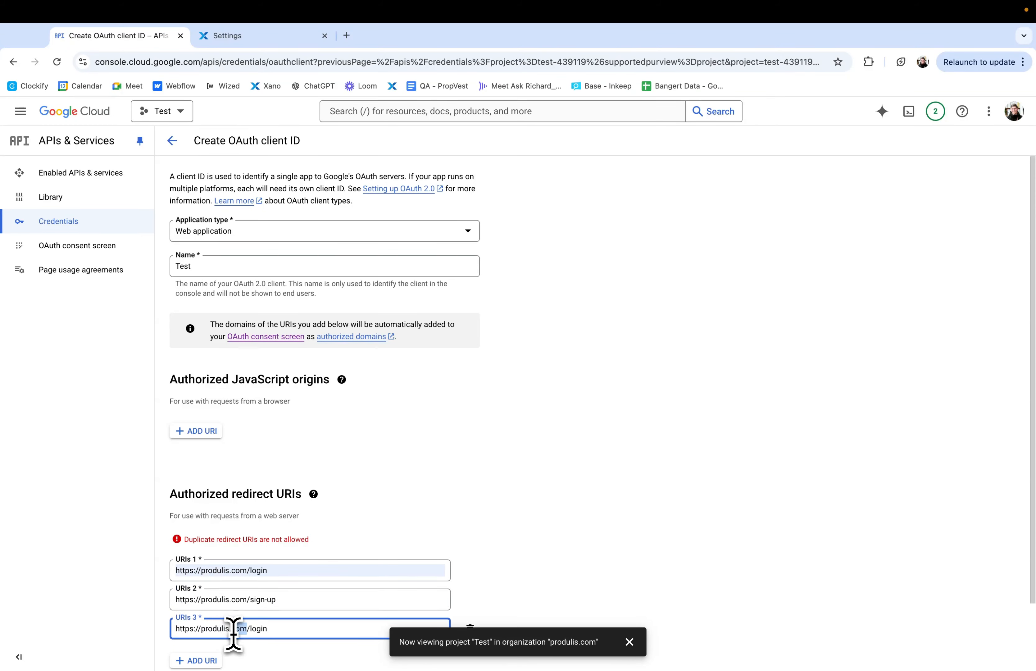
type("webflow.io")
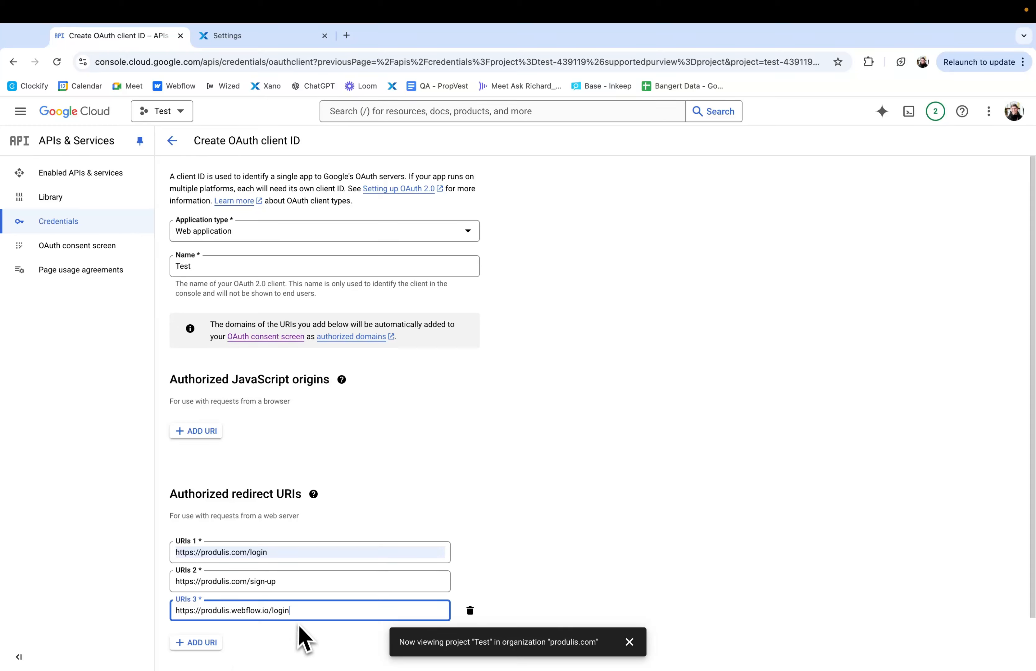
triple_click(290, 610)
key("super+c")
left_click(216, 642)
left_click(237, 643)
key("super+v")
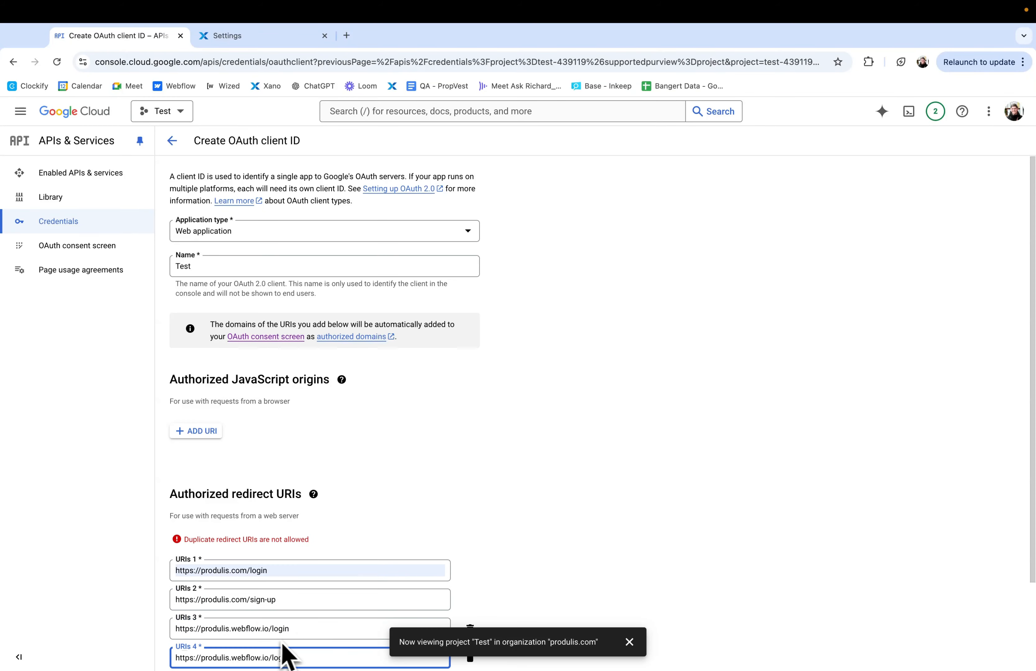
left_click(282, 642)
double_click(283, 654)
type("s")
type("ign-up")
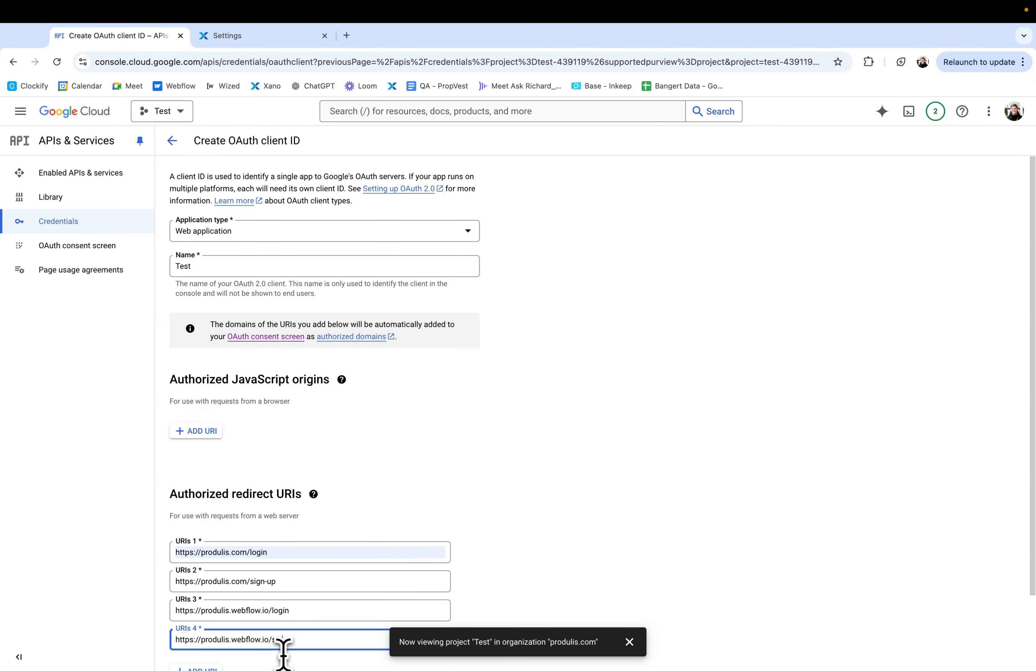
Step: Check the sign-up path in the second redirect URI and create the OAuth client ID
scroll(290, 655, "down", 2)
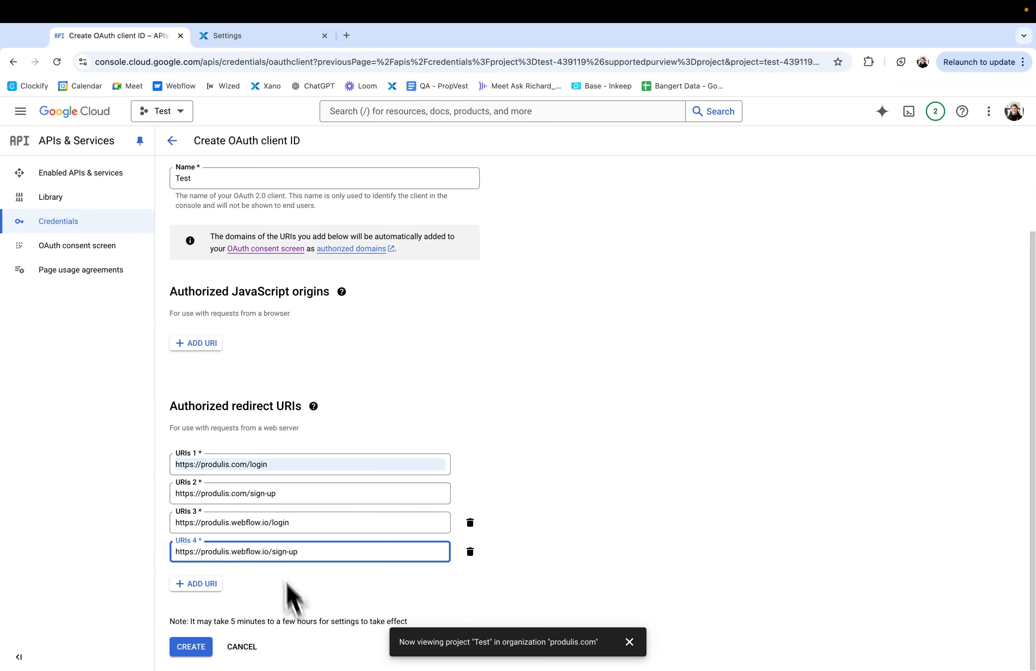
left_click(287, 490)
triple_click(286, 492)
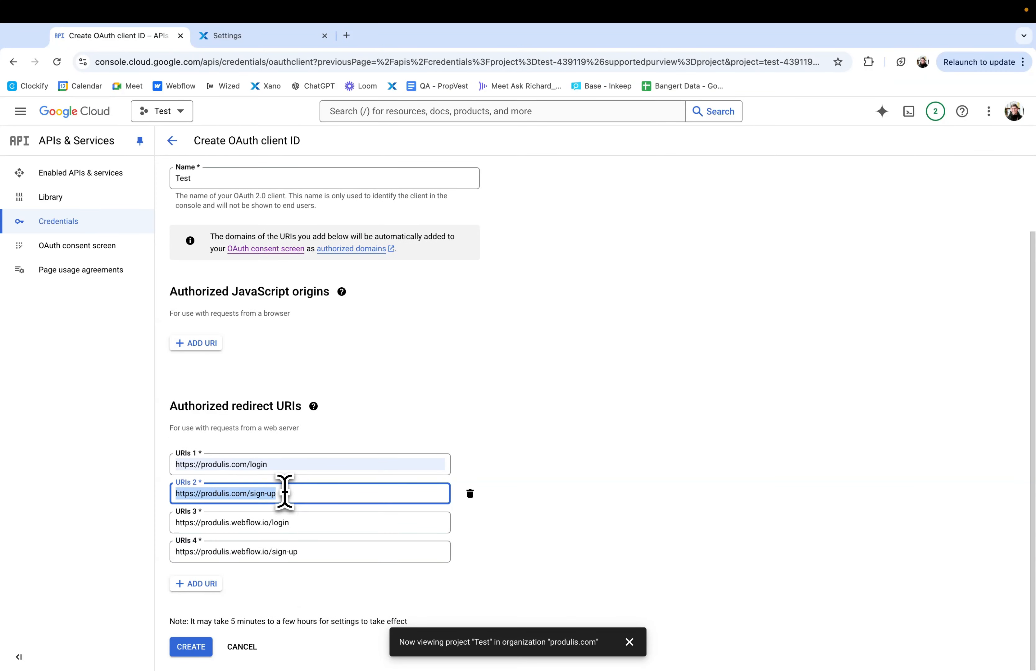
double_click(261, 493)
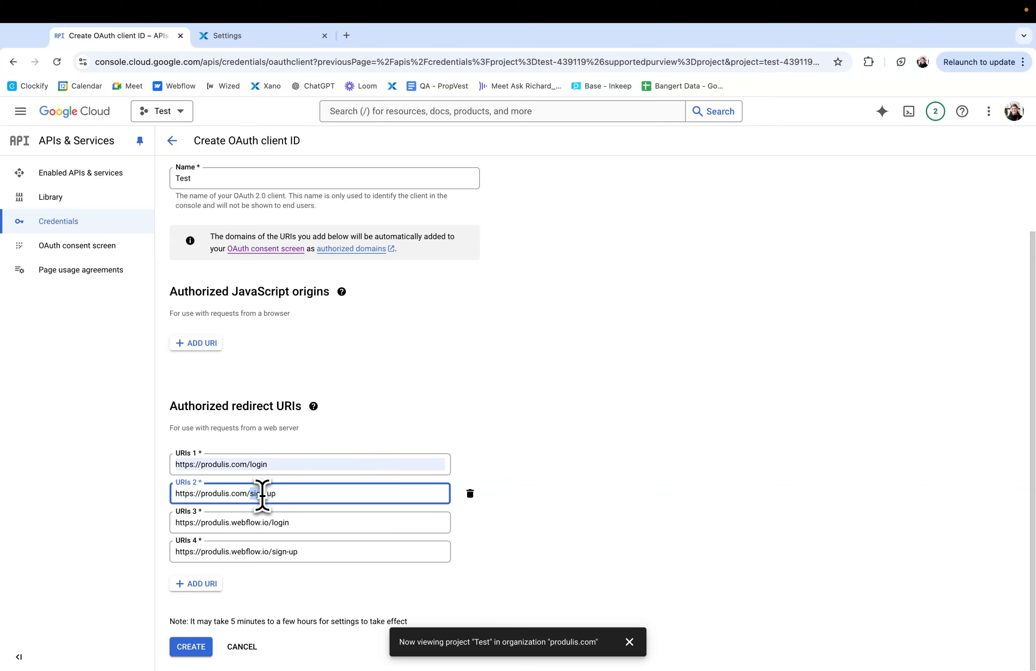
left_click(277, 494)
left_click_drag(278, 493, 248, 496)
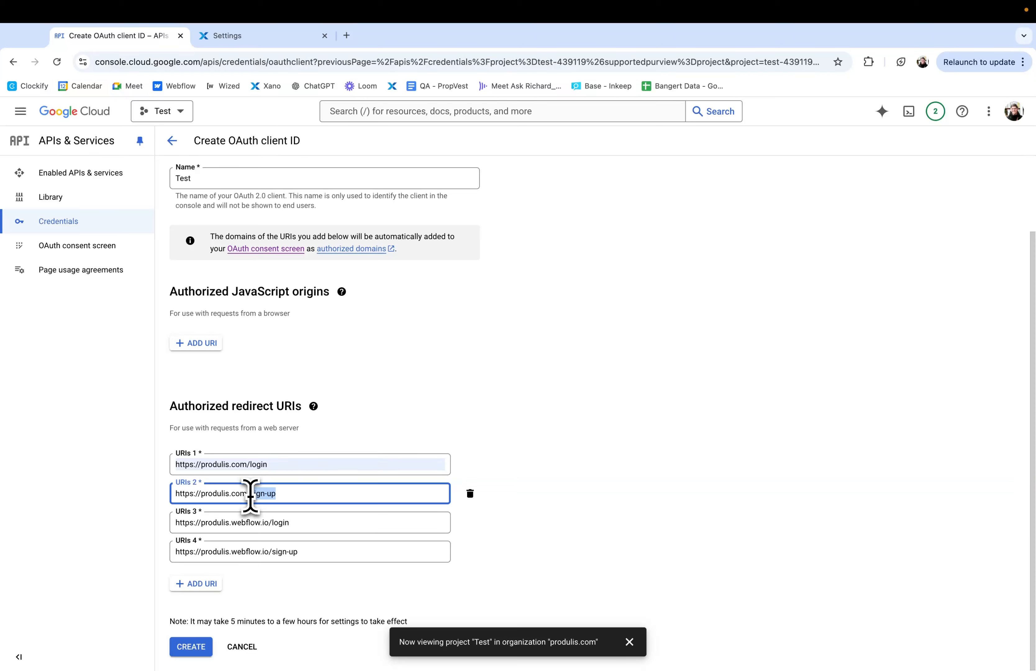
left_click(251, 618)
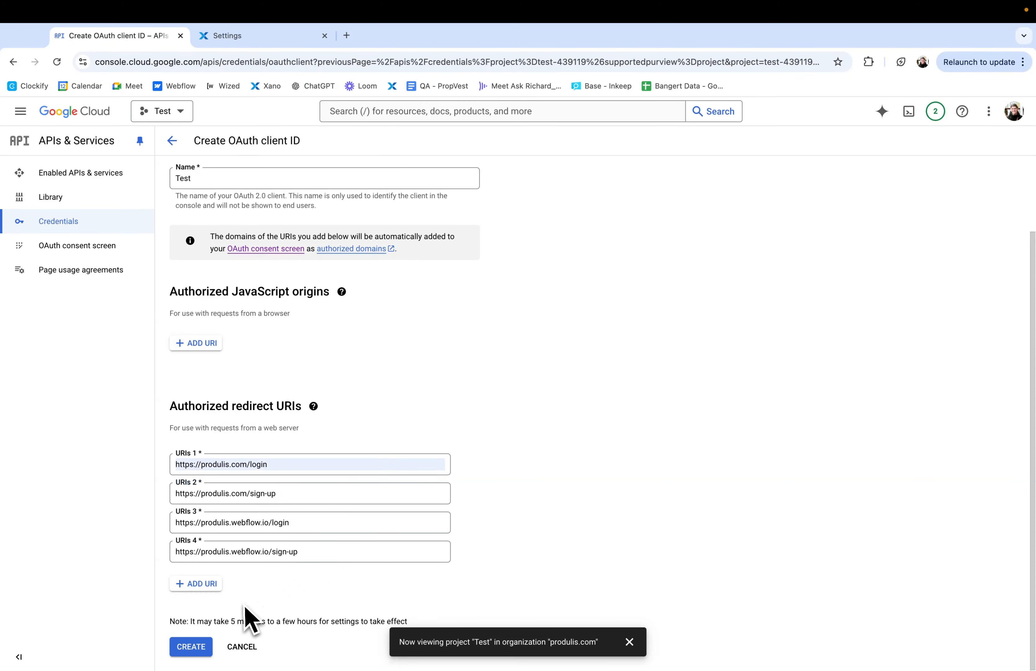
left_click(195, 646)
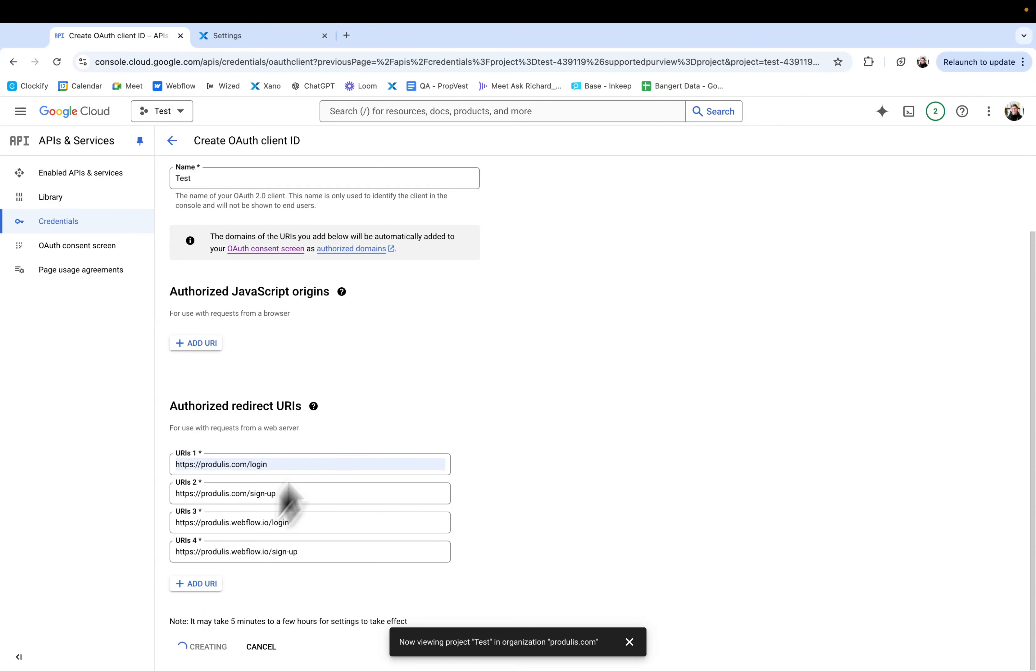